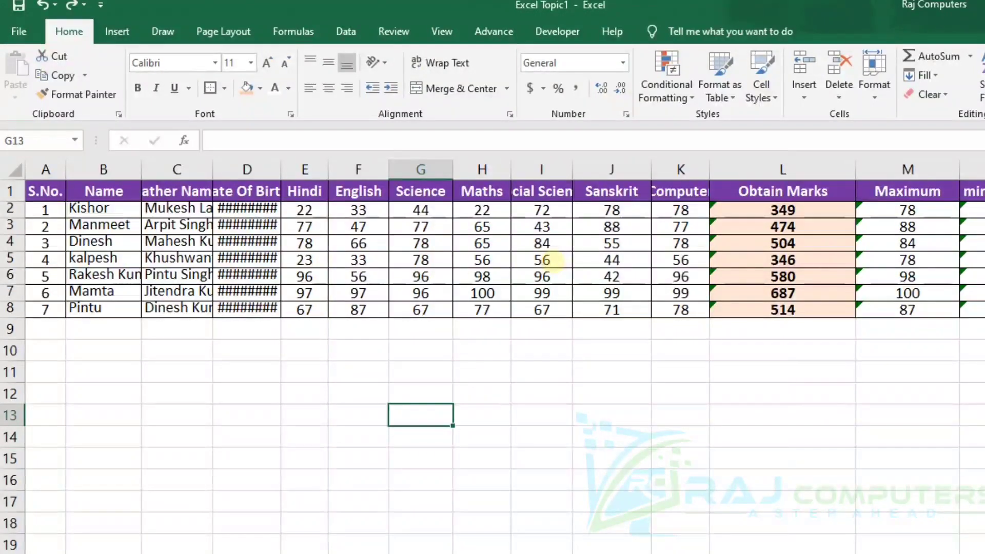
Widen the Father Name and Date Of Birth columns until all their names and dates fit.
key(ctrl+Page_Down)
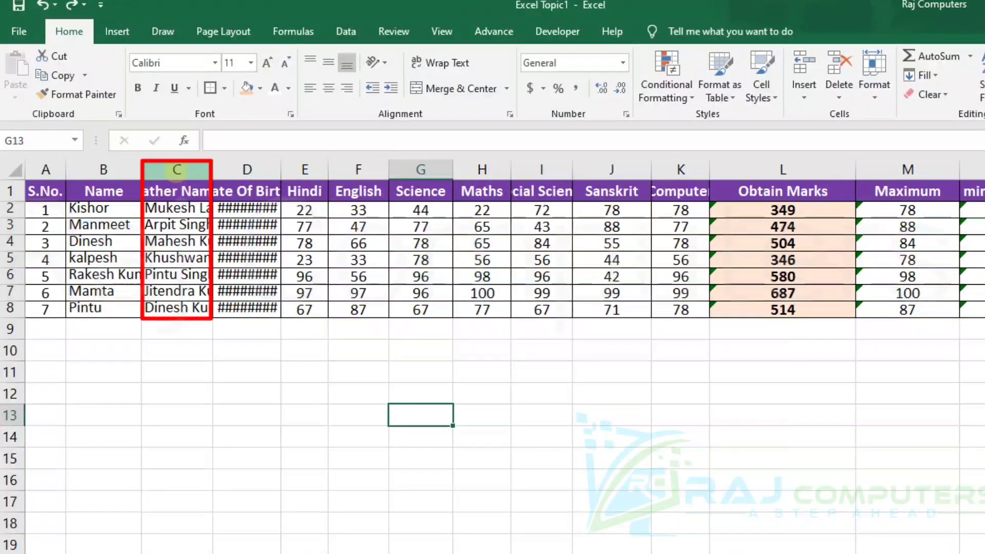
click(177, 170)
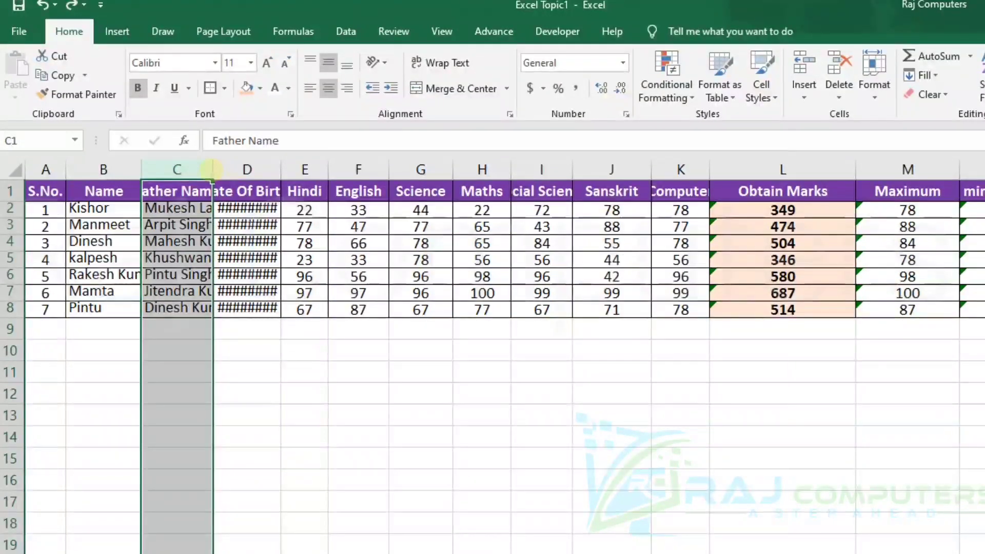
drag(212, 169, 286, 168)
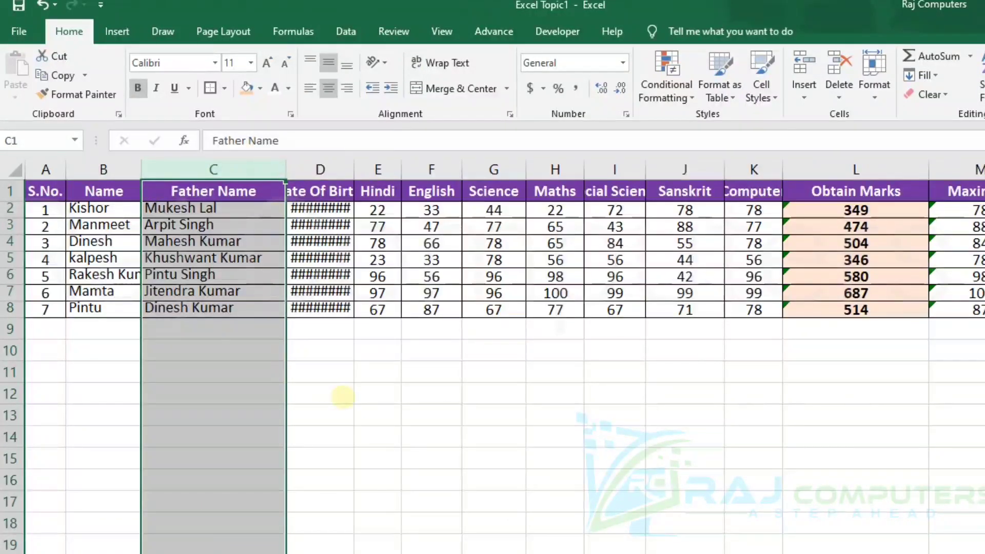
click(342, 397)
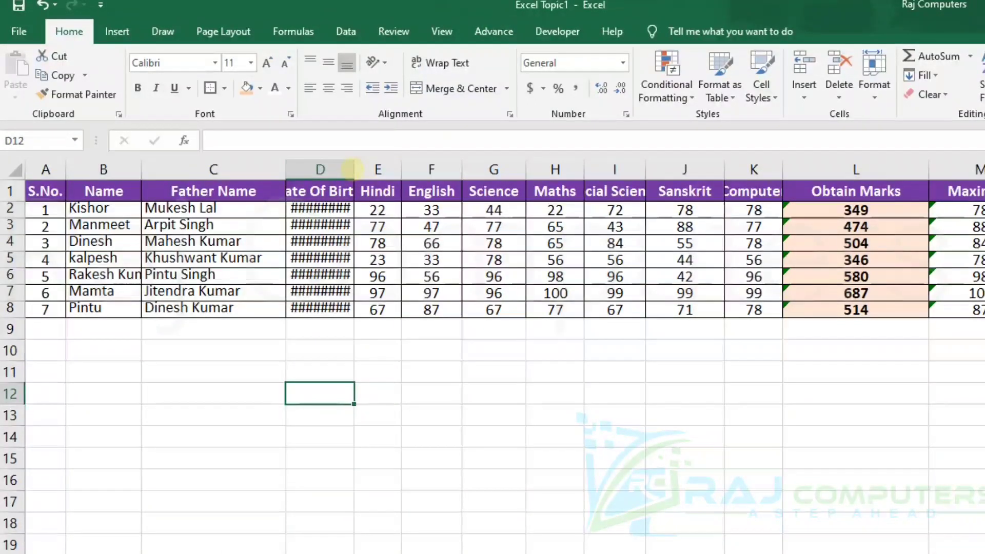
drag(348, 168, 399, 167)
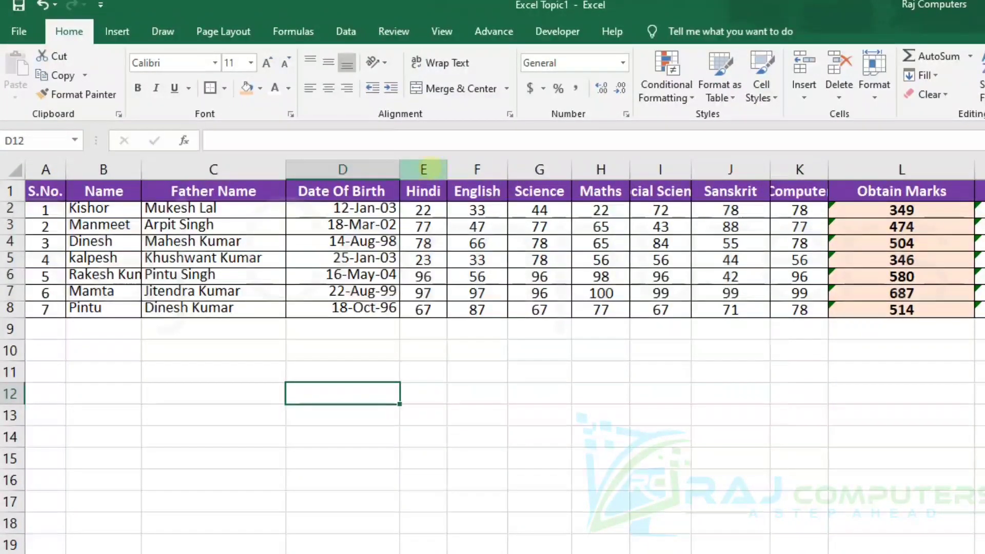
Widen the subject columns from Hindi to Computer together to one equal width and check the widths.
drag(423, 169, 781, 174)
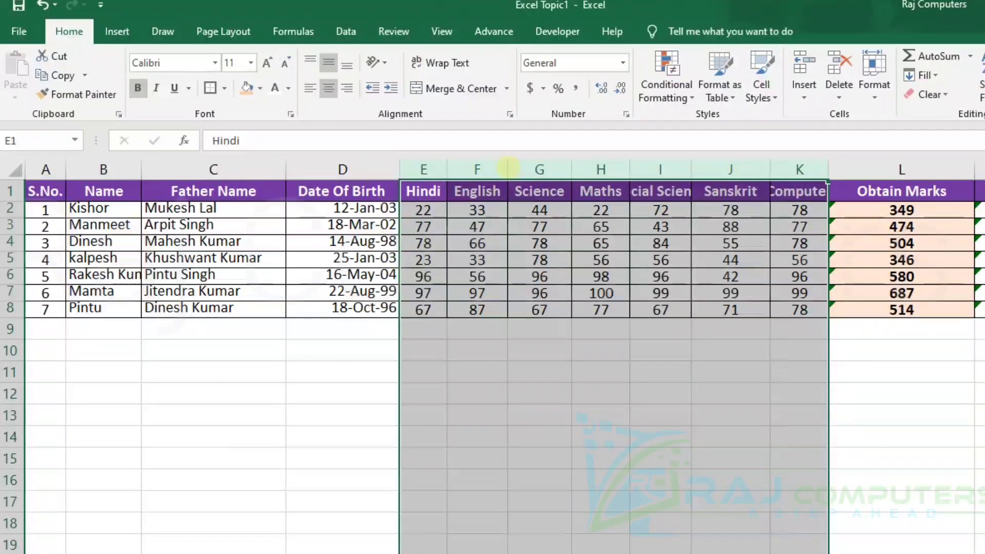
drag(507, 168, 536, 168)
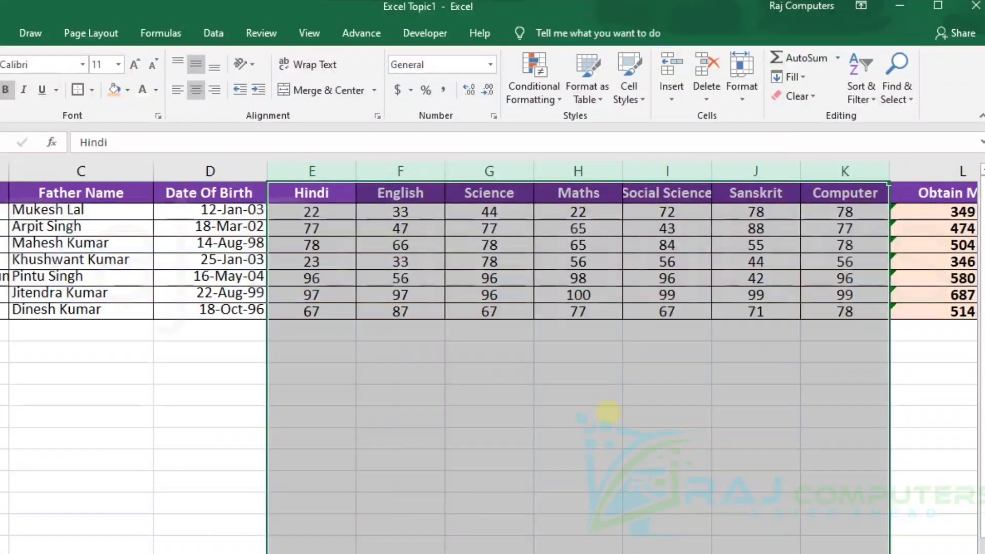
click(608, 413)
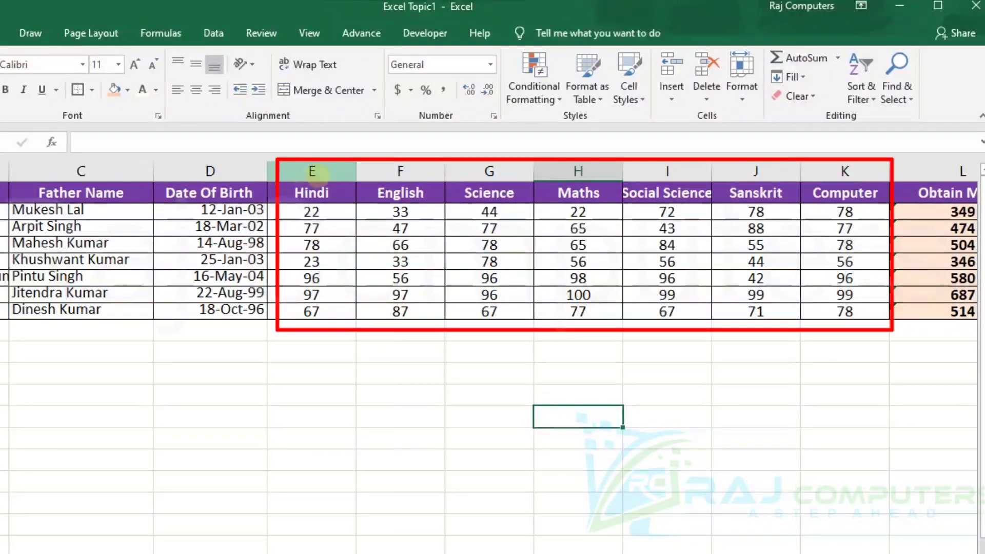
click(323, 172)
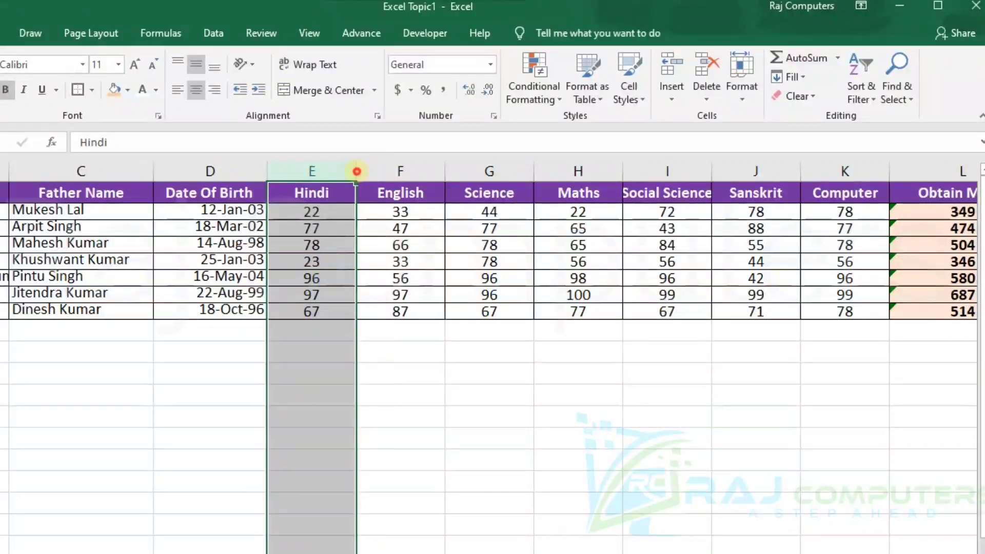
drag(357, 170, 356, 172)
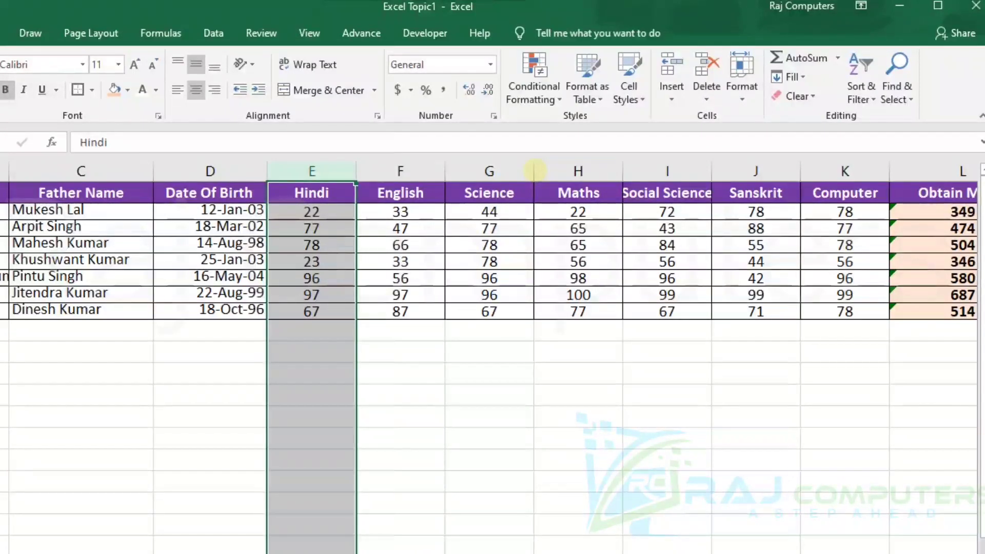
drag(534, 170, 534, 170)
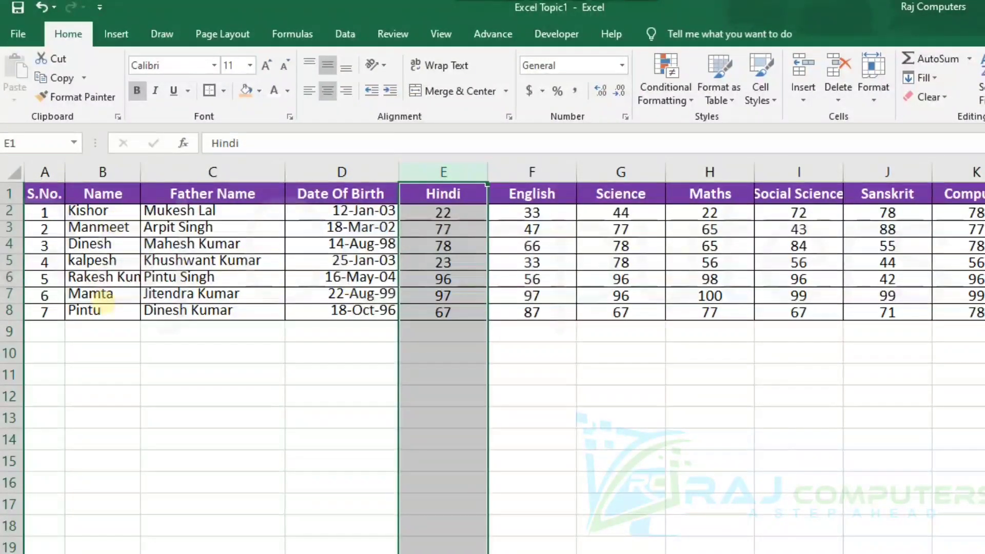
click(550, 396)
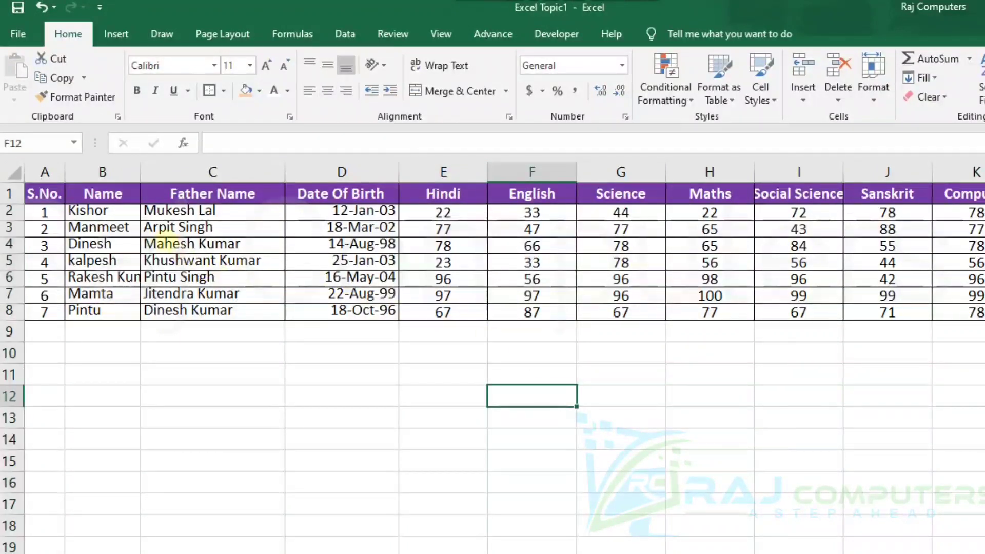
AutoFit the widths of columns A to K to their contents.
drag(44, 172, 841, 171)
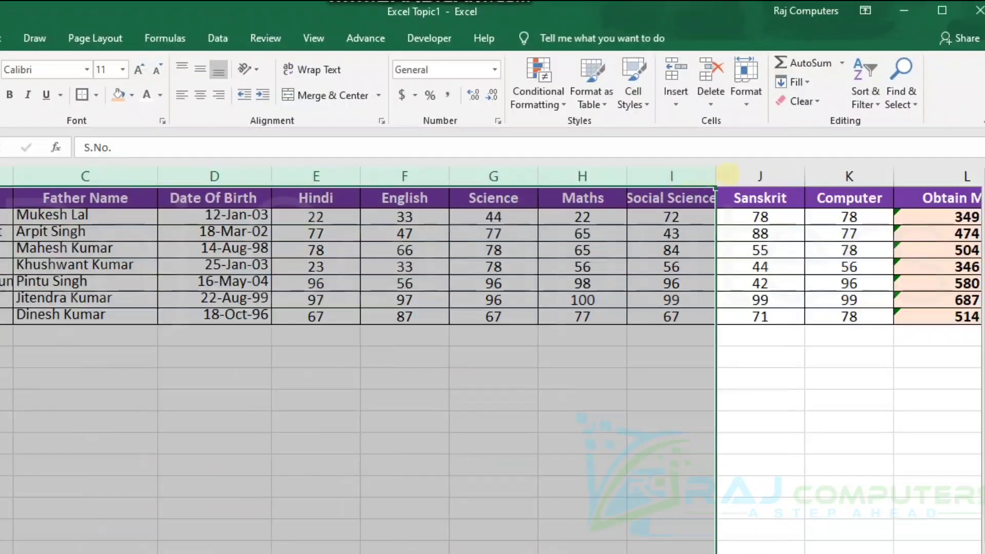
drag(727, 174, 843, 162)
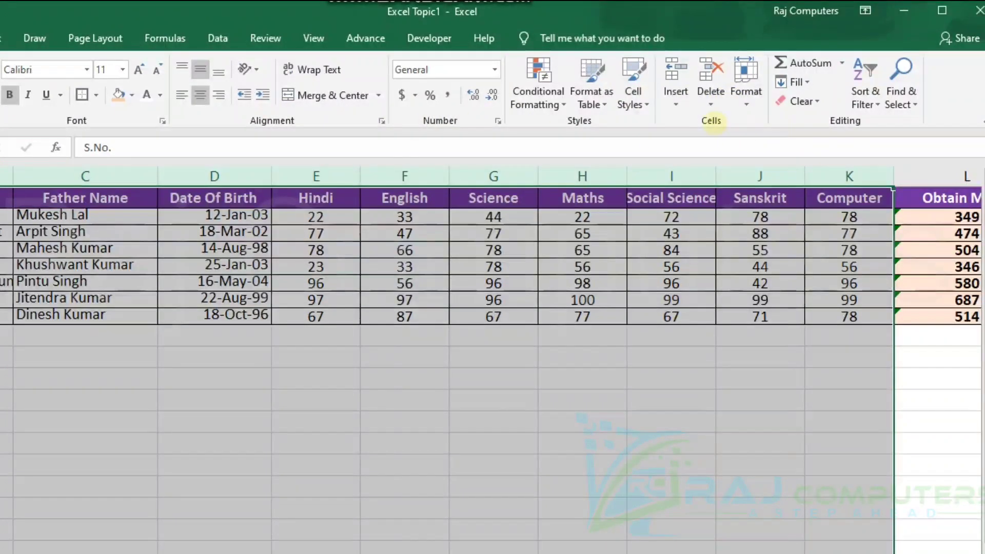
click(746, 97)
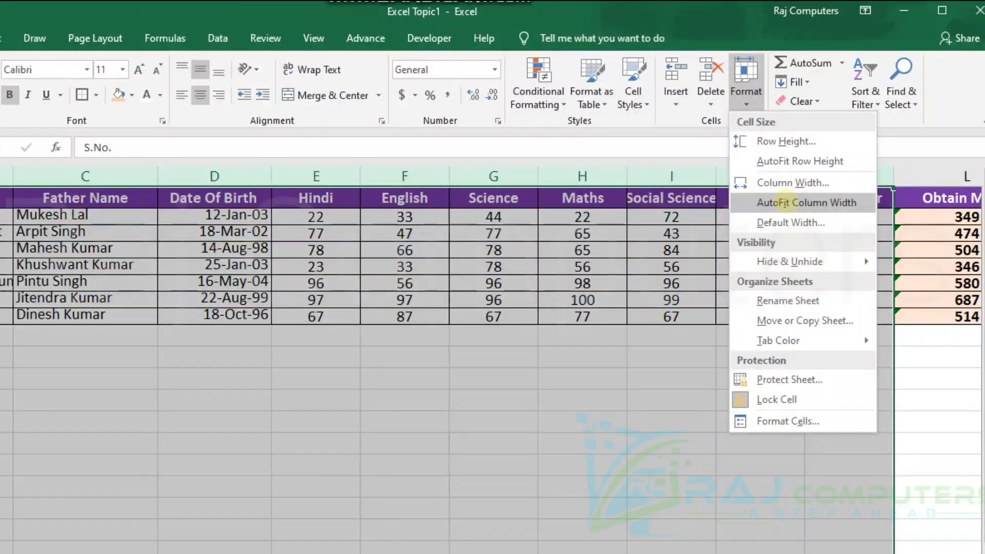
click(781, 202)
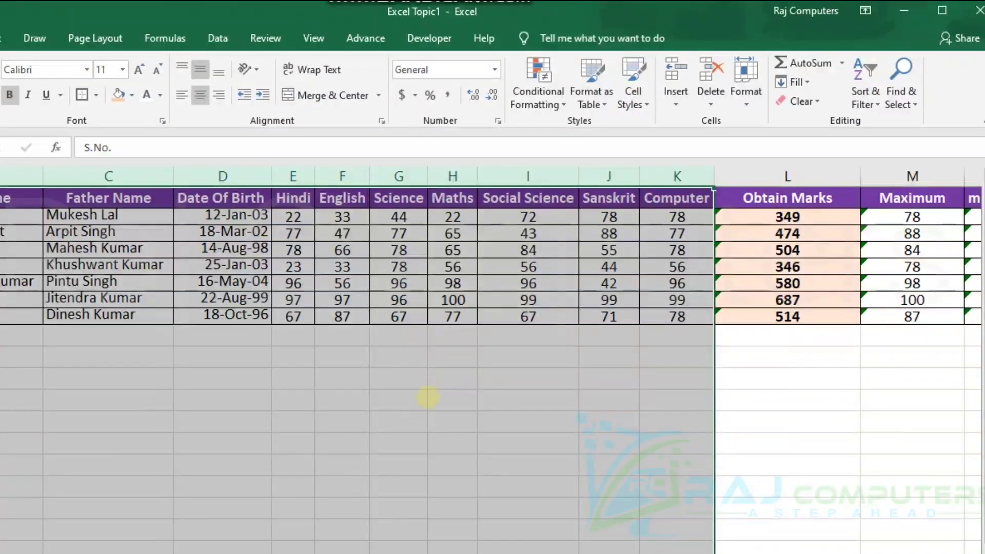
click(428, 397)
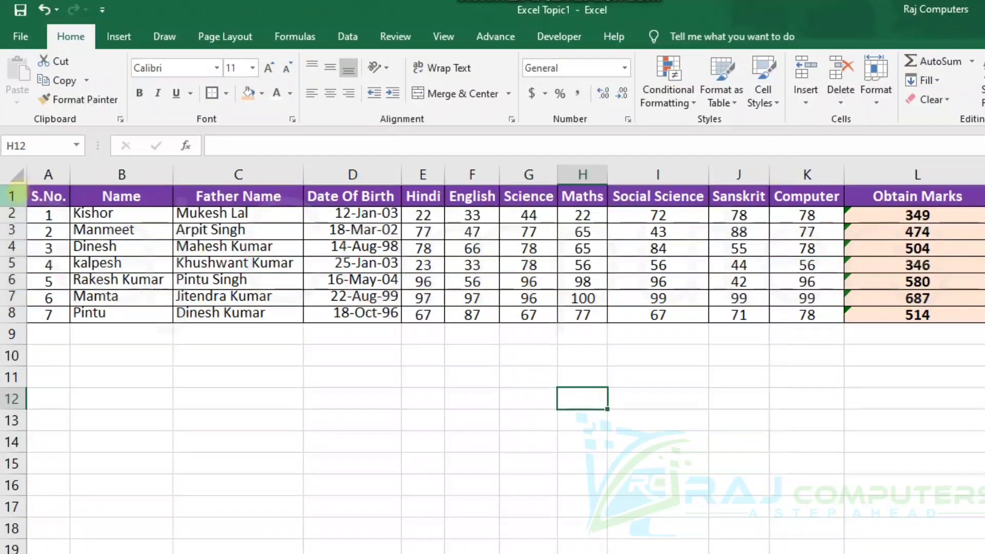
Wrap the text of header cells A1 to K1 and narrow the Social Science column.
drag(49, 196, 786, 176)
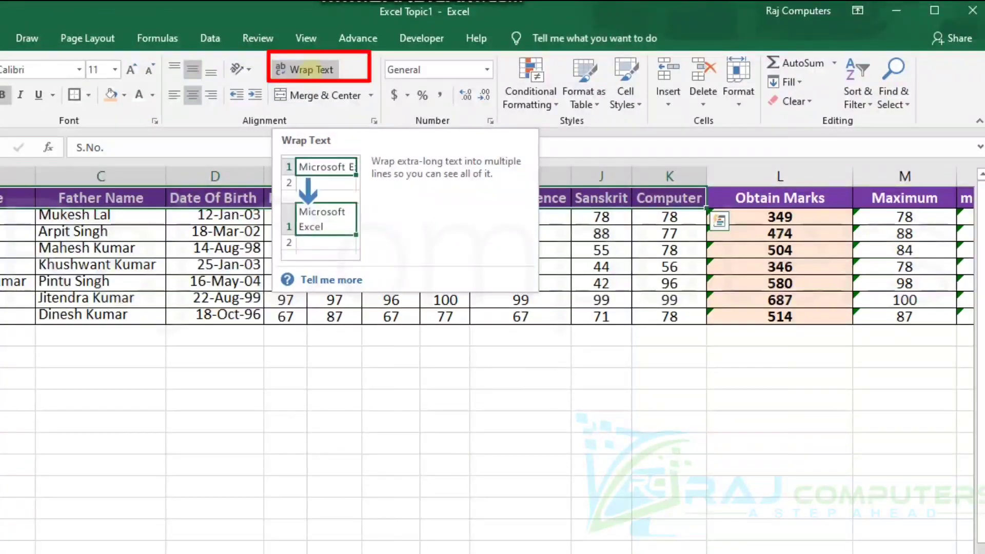
click(306, 69)
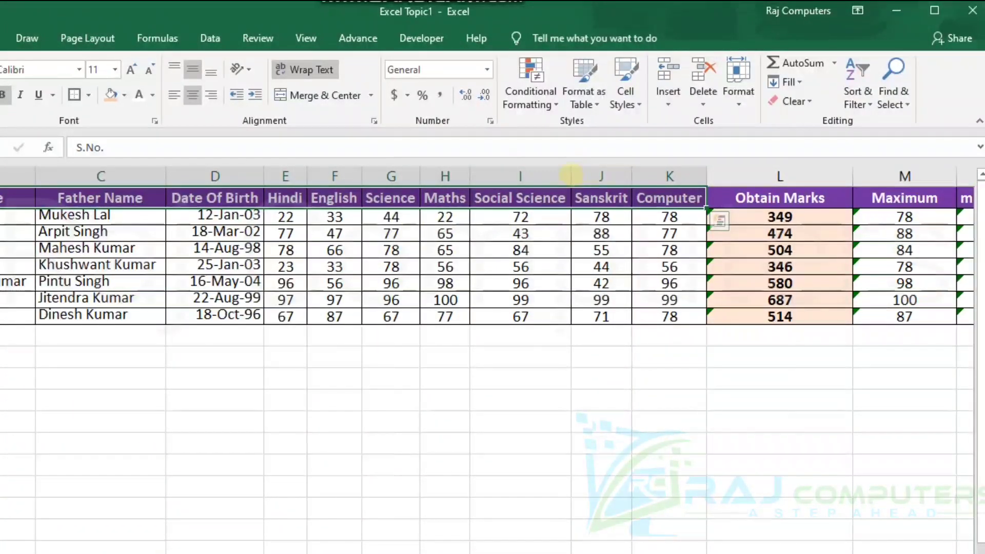
drag(570, 173, 517, 170)
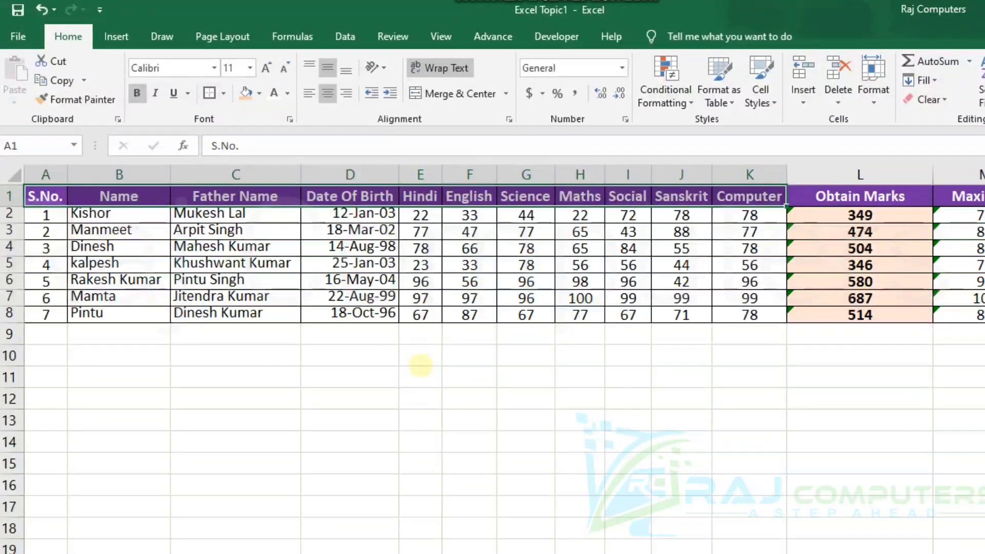
click(420, 365)
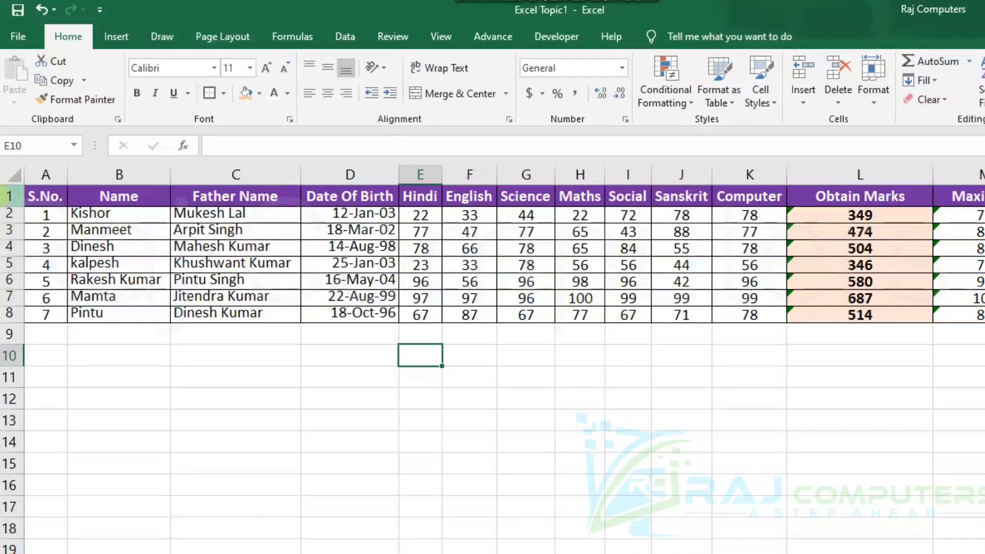
Adjust the header row's height and widen column I so that Social Science fits on two lines.
click(9, 196)
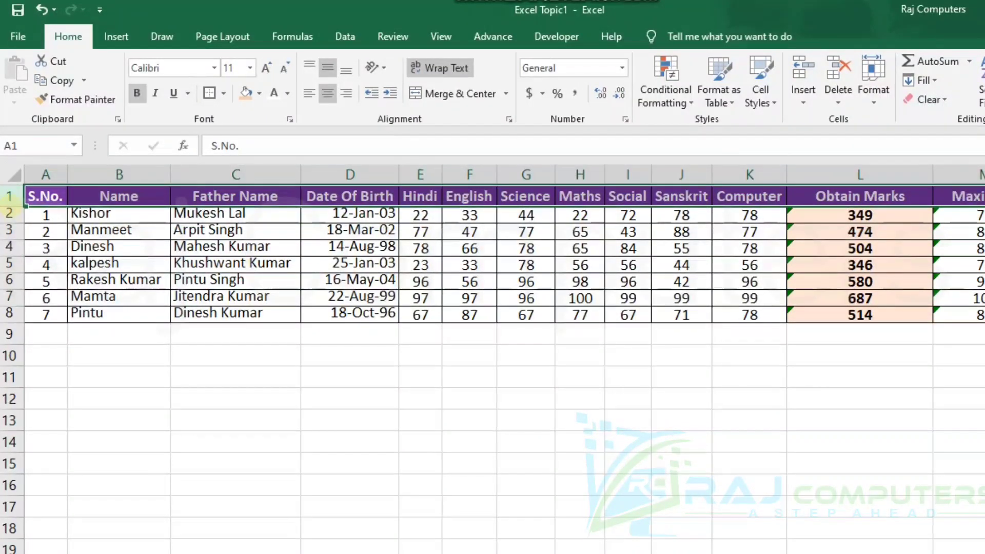
drag(9, 205, 9, 225)
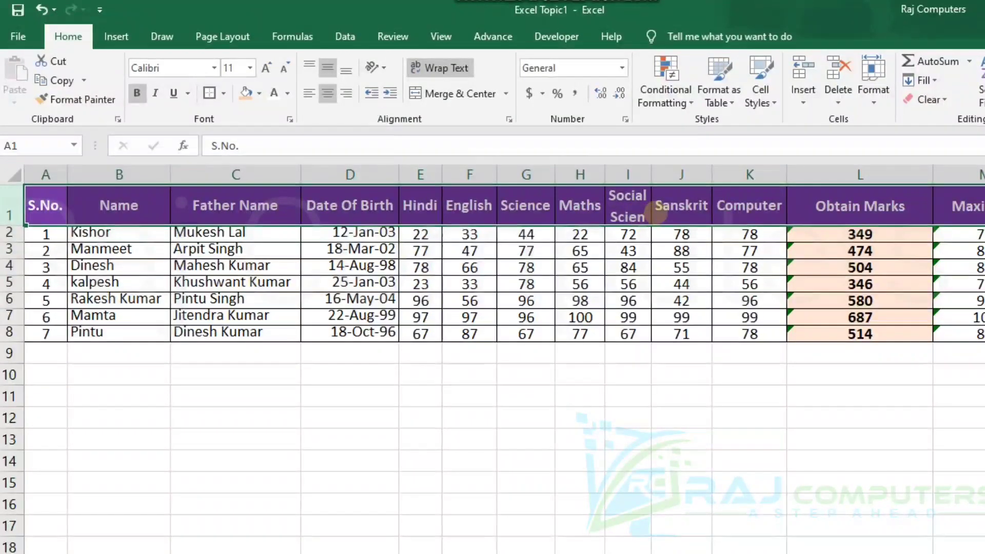
drag(9, 224, 9, 246)
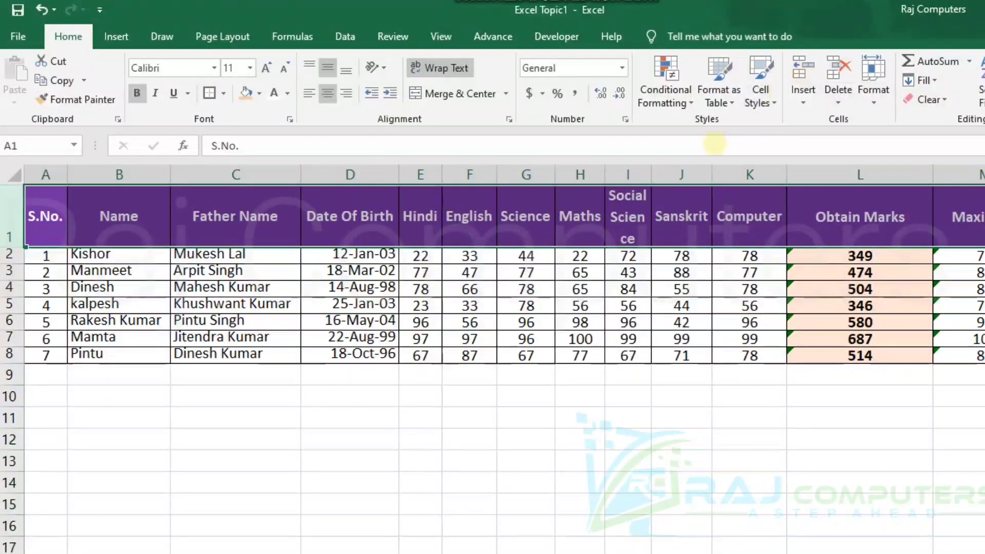
drag(651, 175, 682, 175)
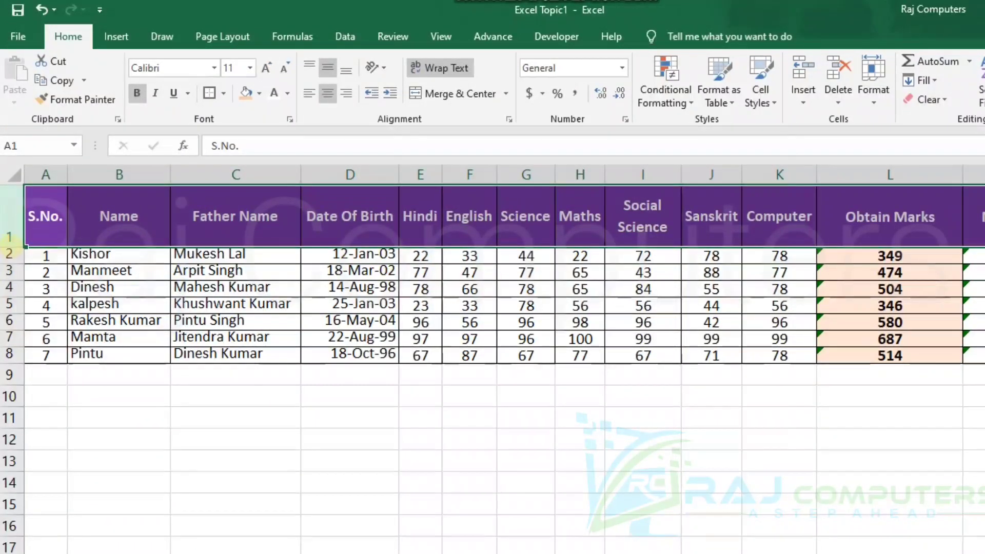
drag(9, 247, 9, 223)
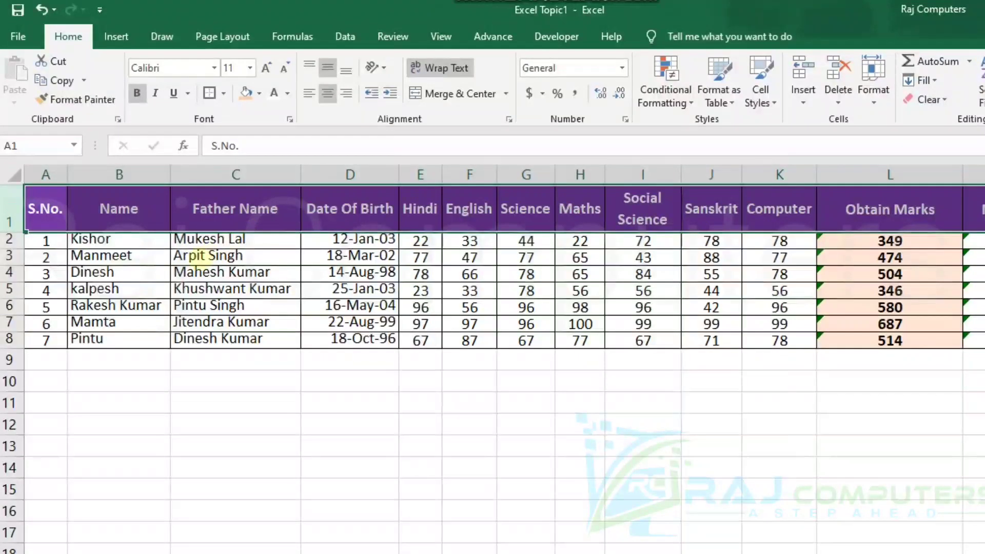
click(413, 375)
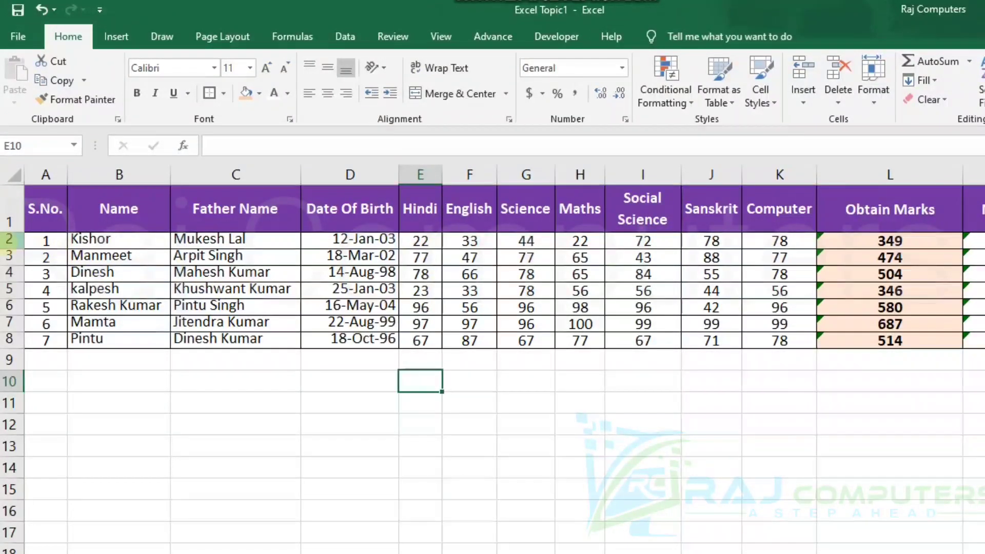
Increase the height of data rows 2 to 8 evenly by a small amount.
drag(10, 239, 9, 339)
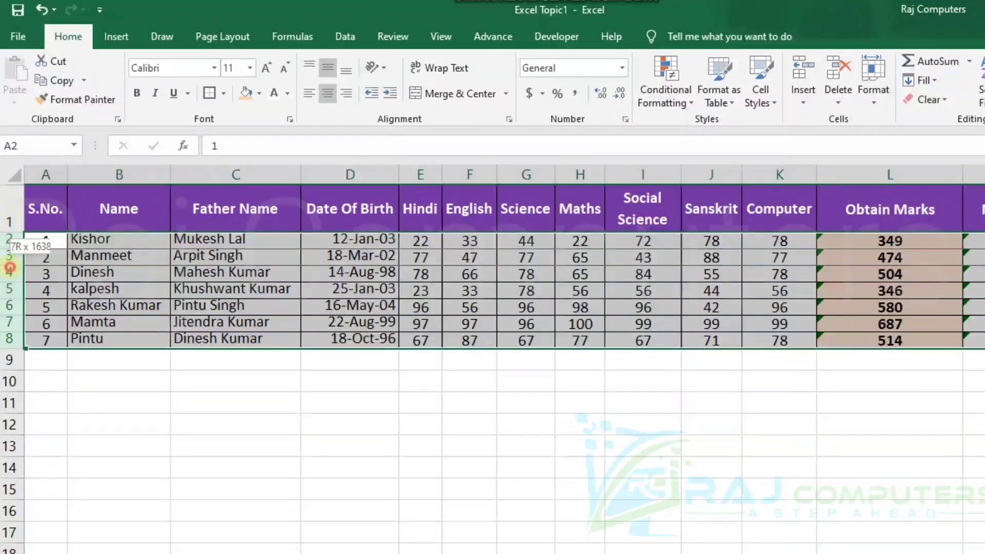
drag(10, 263, 9, 266)
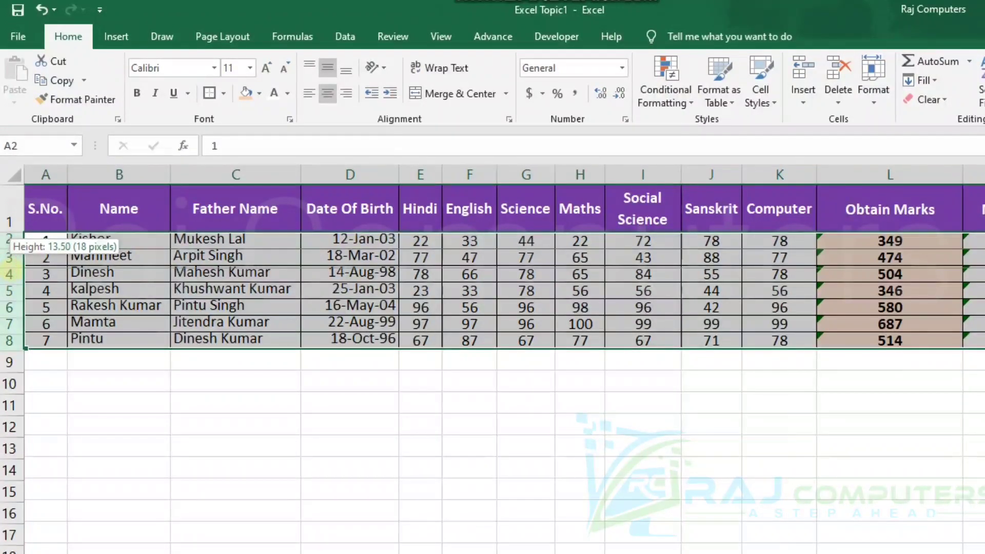
drag(9, 265, 9, 269)
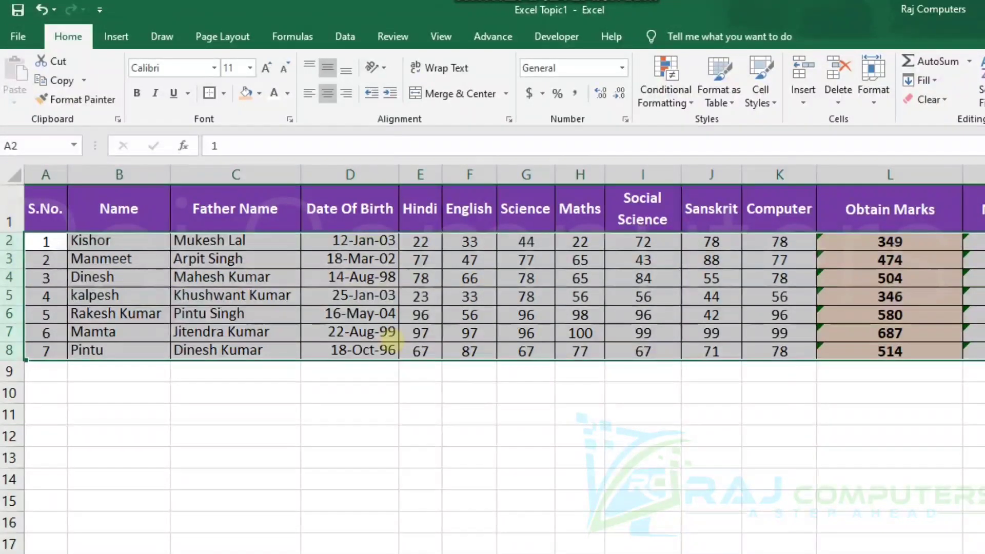
click(418, 389)
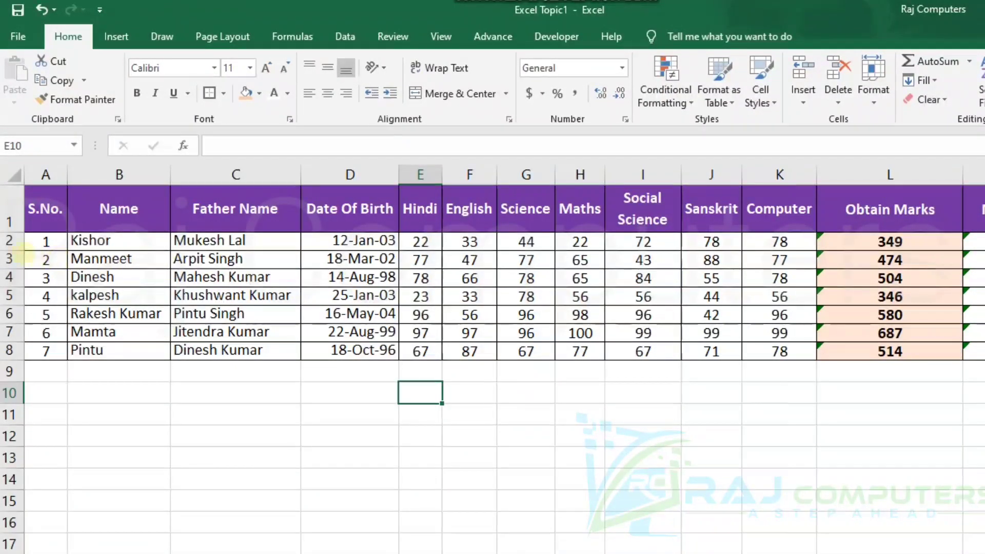
Make rows 2, 4 and 6 individually taller than the other data rows.
drag(9, 250, 12, 262)
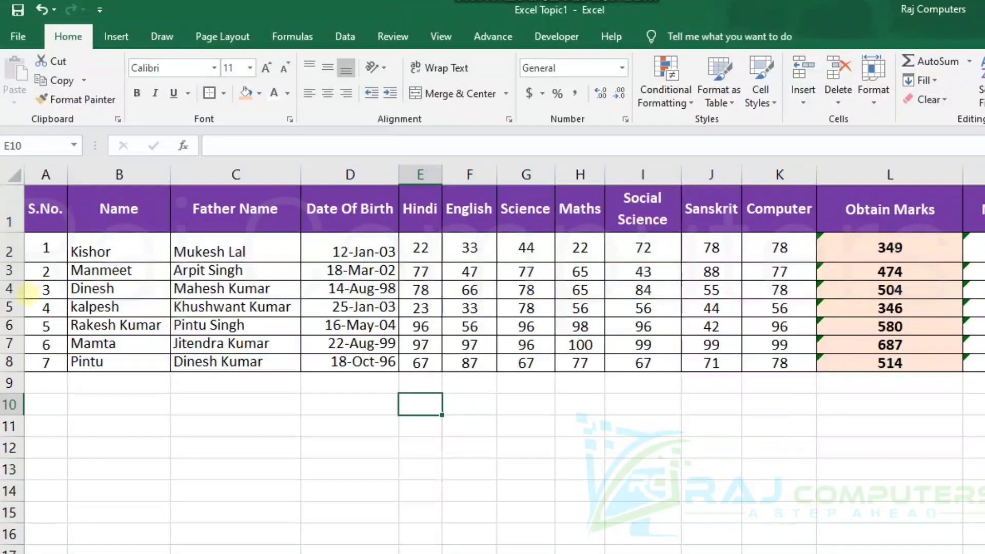
drag(11, 298, 10, 324)
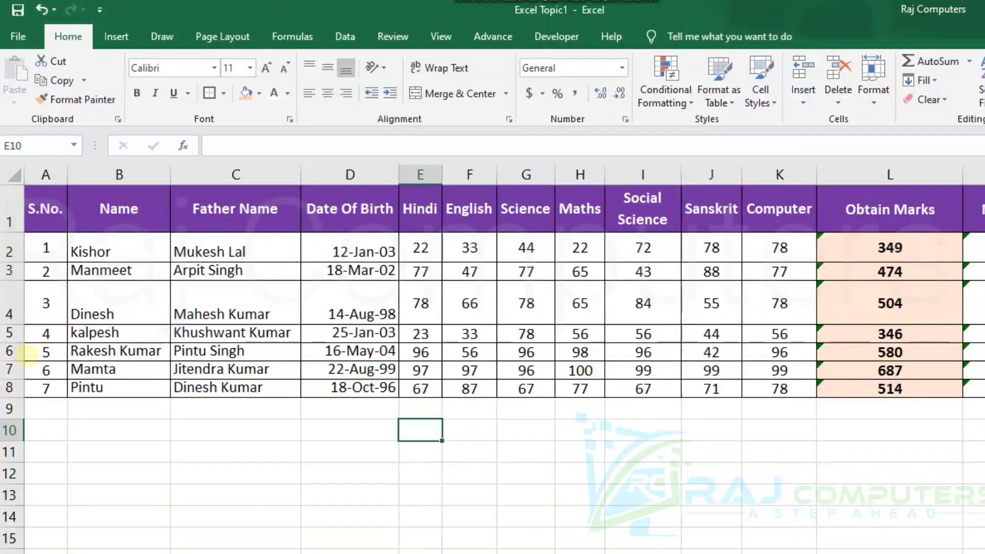
drag(11, 361, 11, 384)
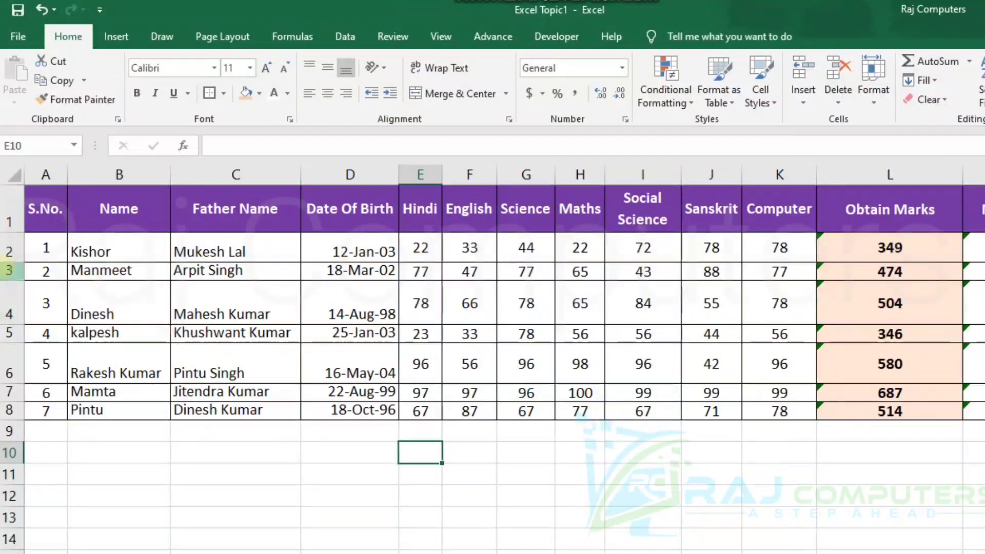
AutoFit the row height of data rows 2 to 8.
drag(11, 252, 10, 410)
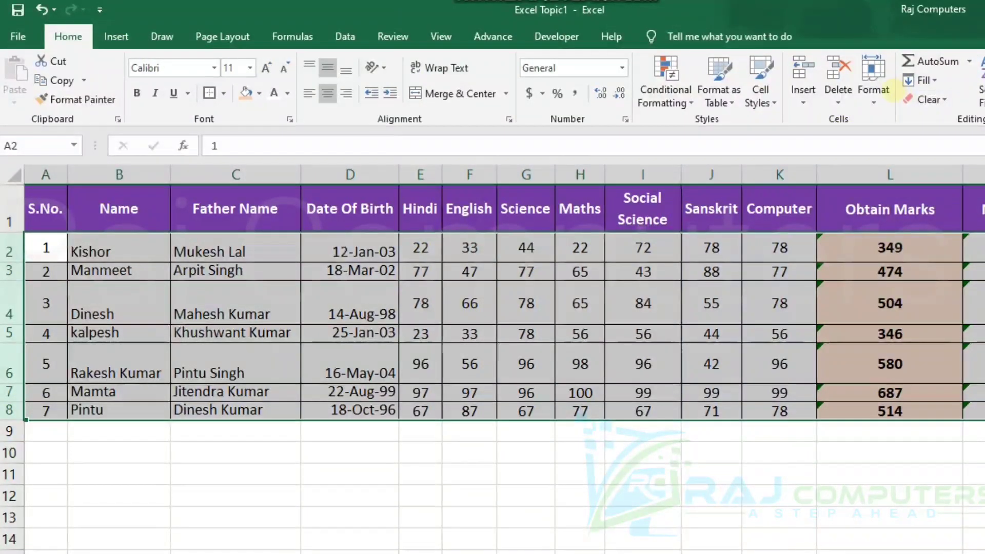
click(873, 98)
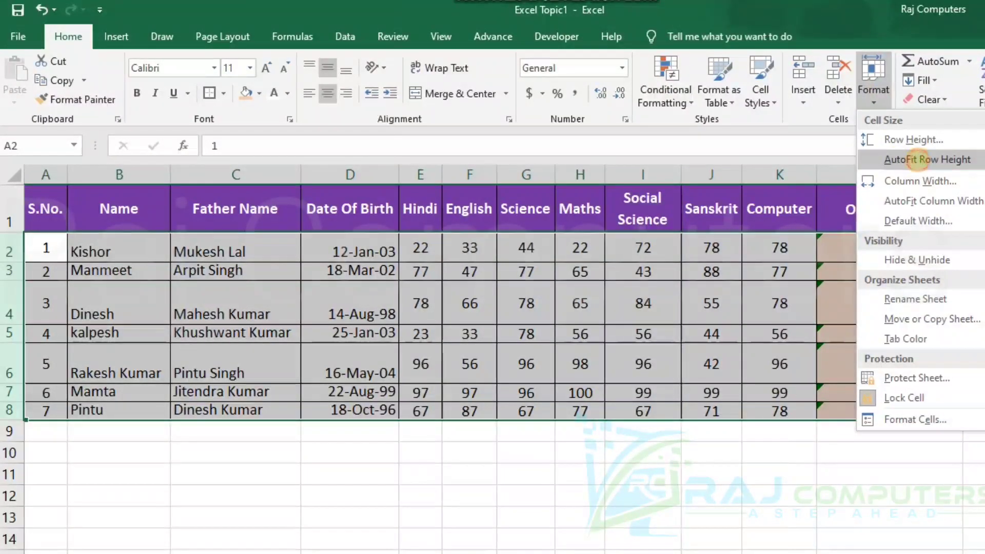
click(918, 159)
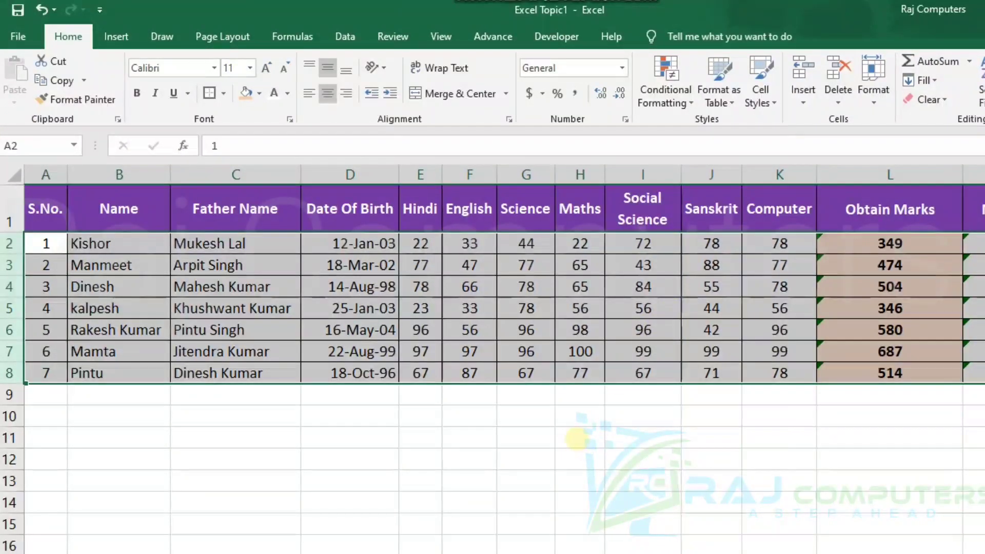
click(576, 438)
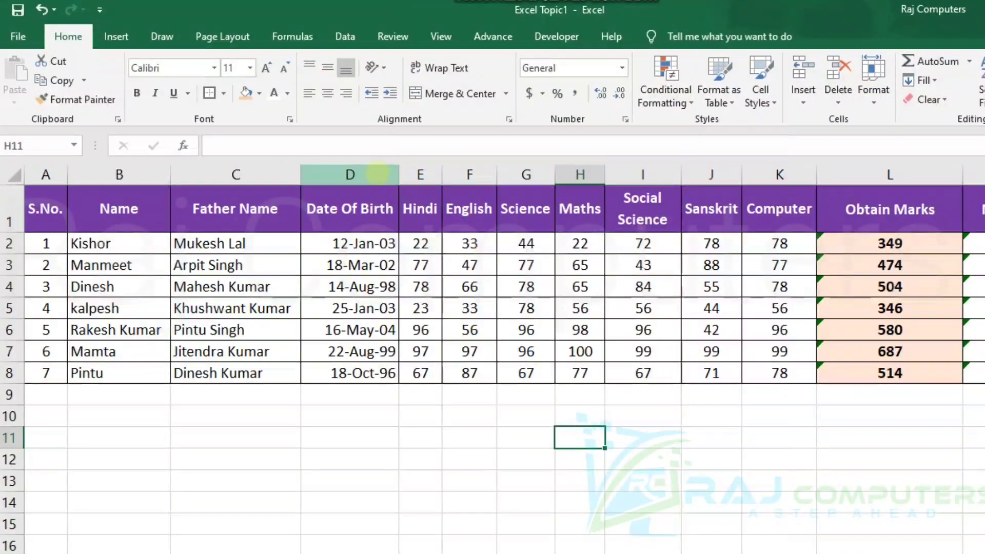
Set the width of the Hindi column (column E) to exactly 8.
click(425, 176)
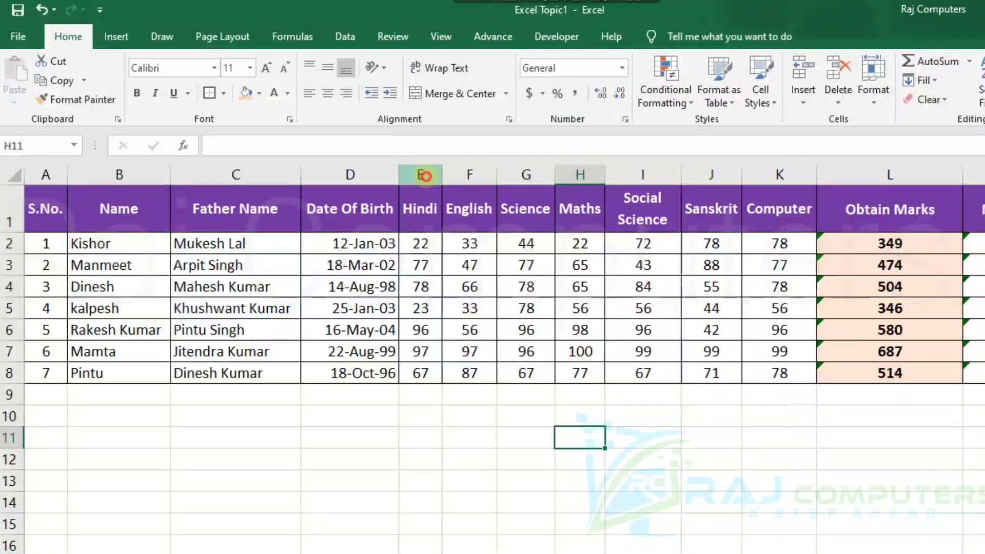
drag(443, 174, 444, 173)
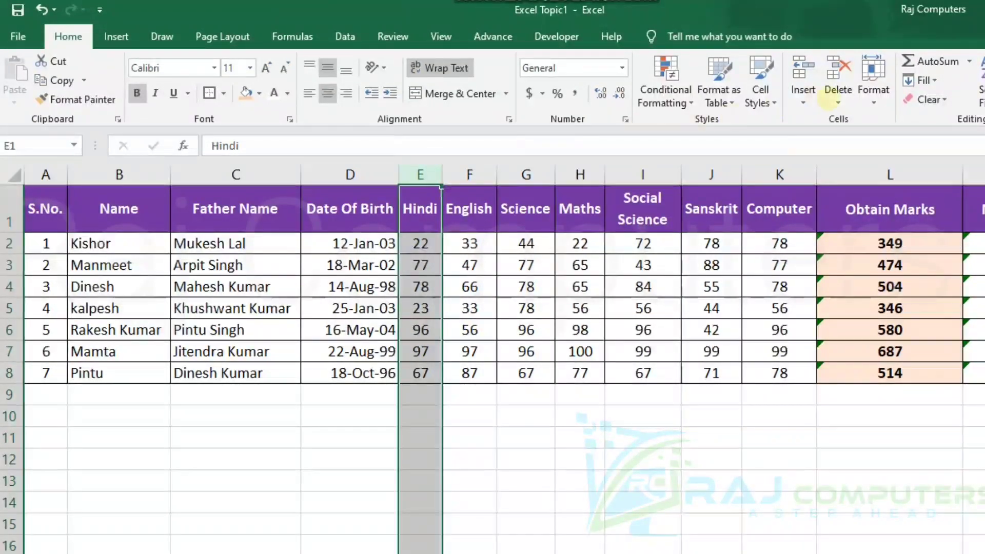
click(872, 96)
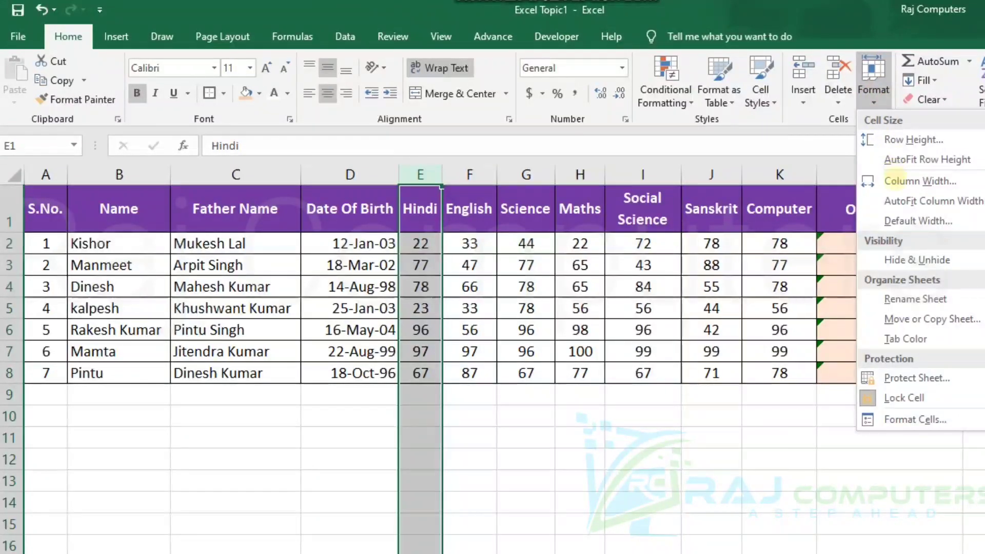
click(895, 181)
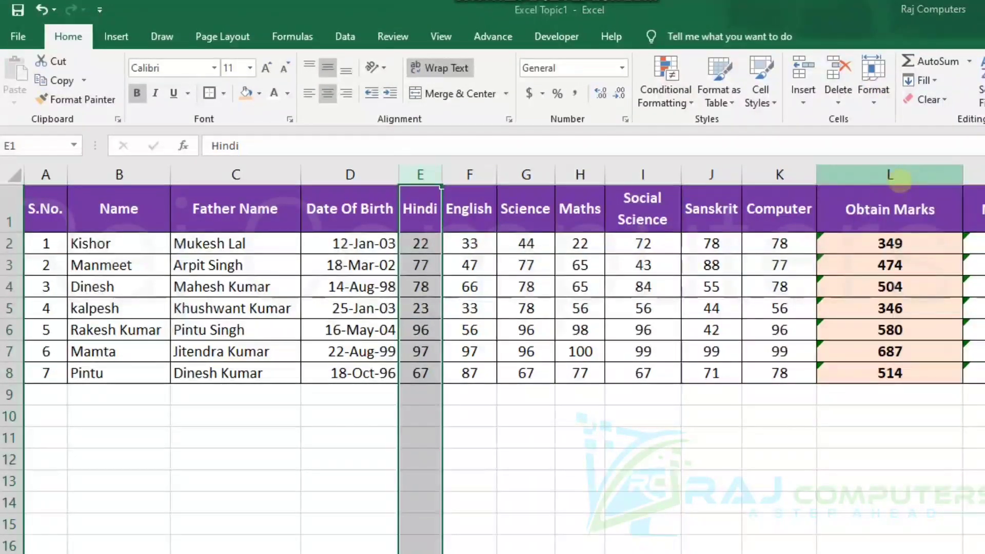
text(5)
key(BackSpace)
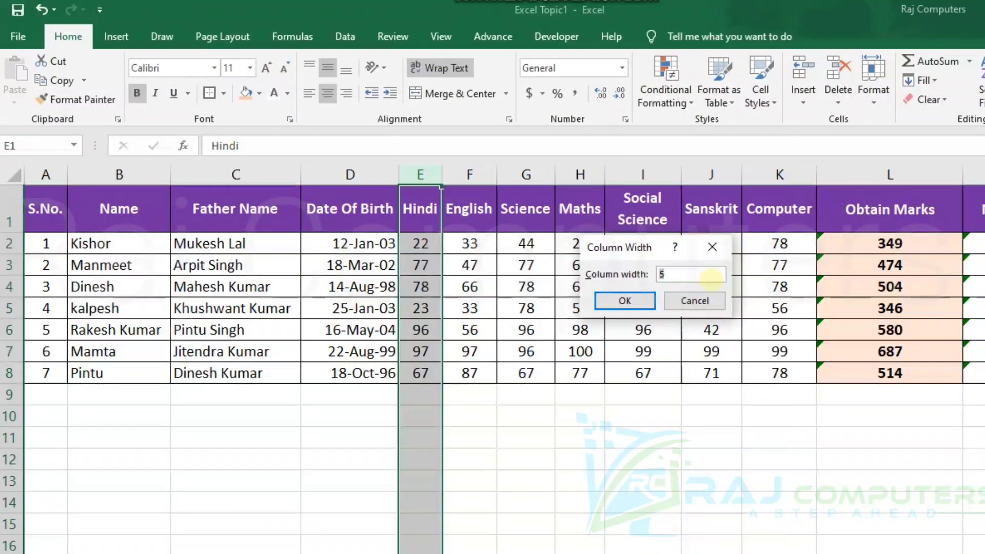
text(8)
key(Return)
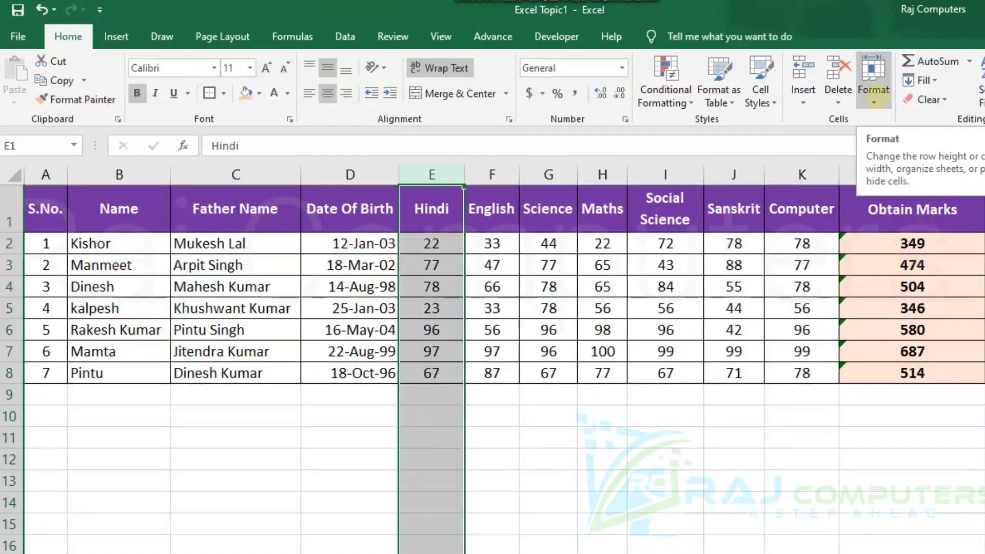
Set the Hindi column's width to 5 and deselect the column.
click(873, 99)
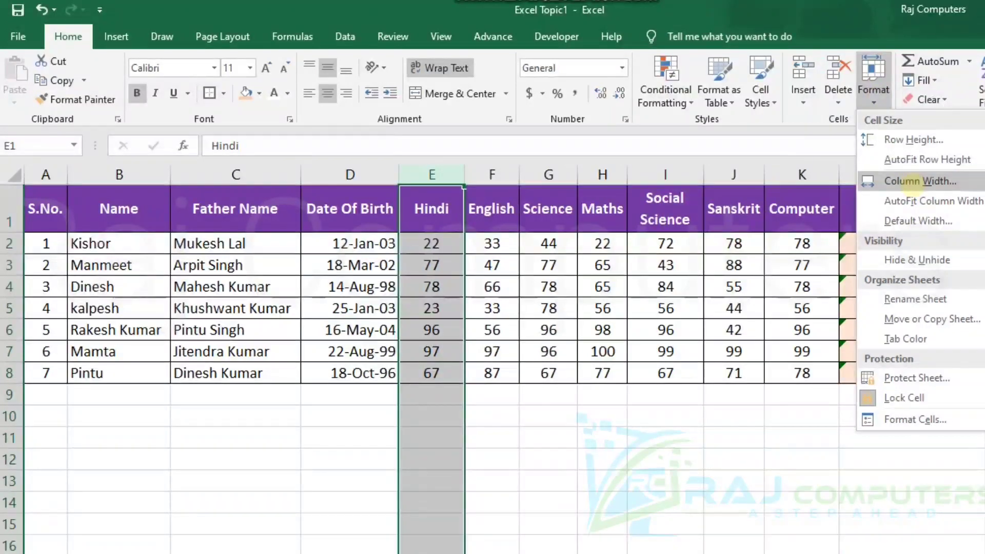
click(908, 181)
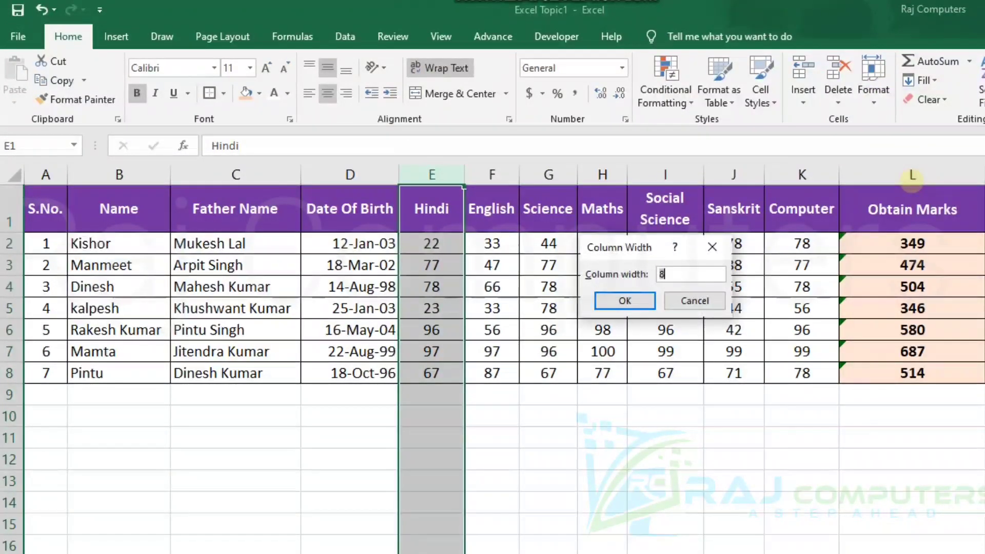
key(BackSpace)
text(6)
key(Return)
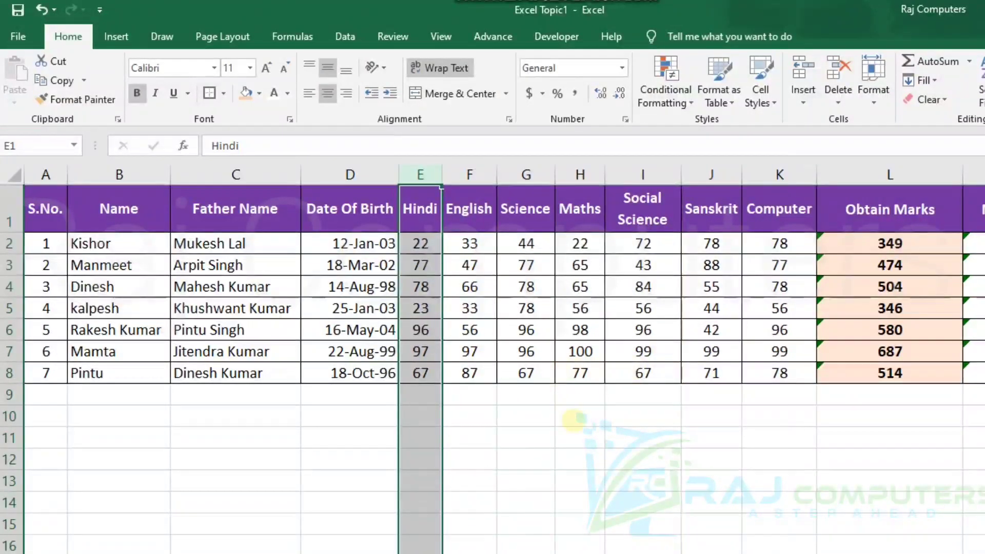
click(594, 436)
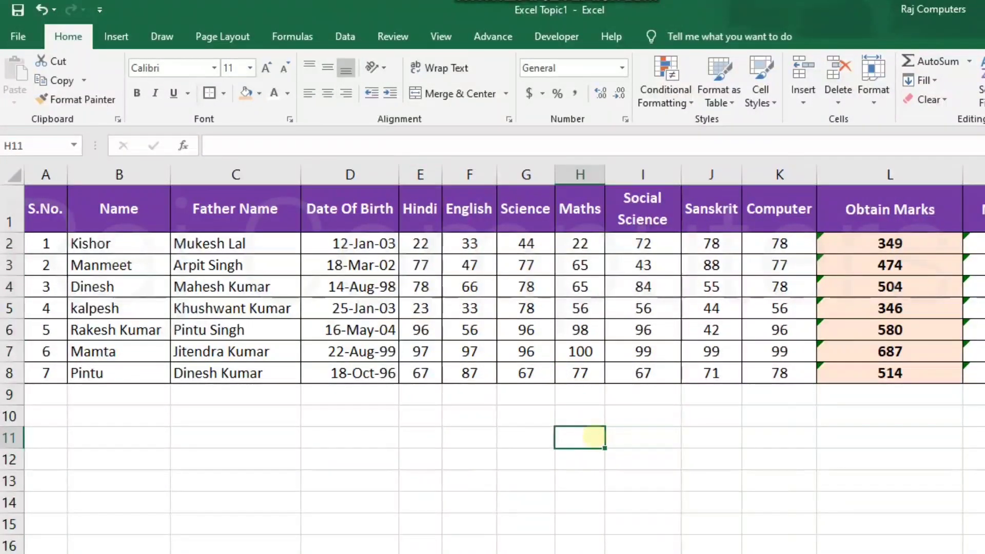